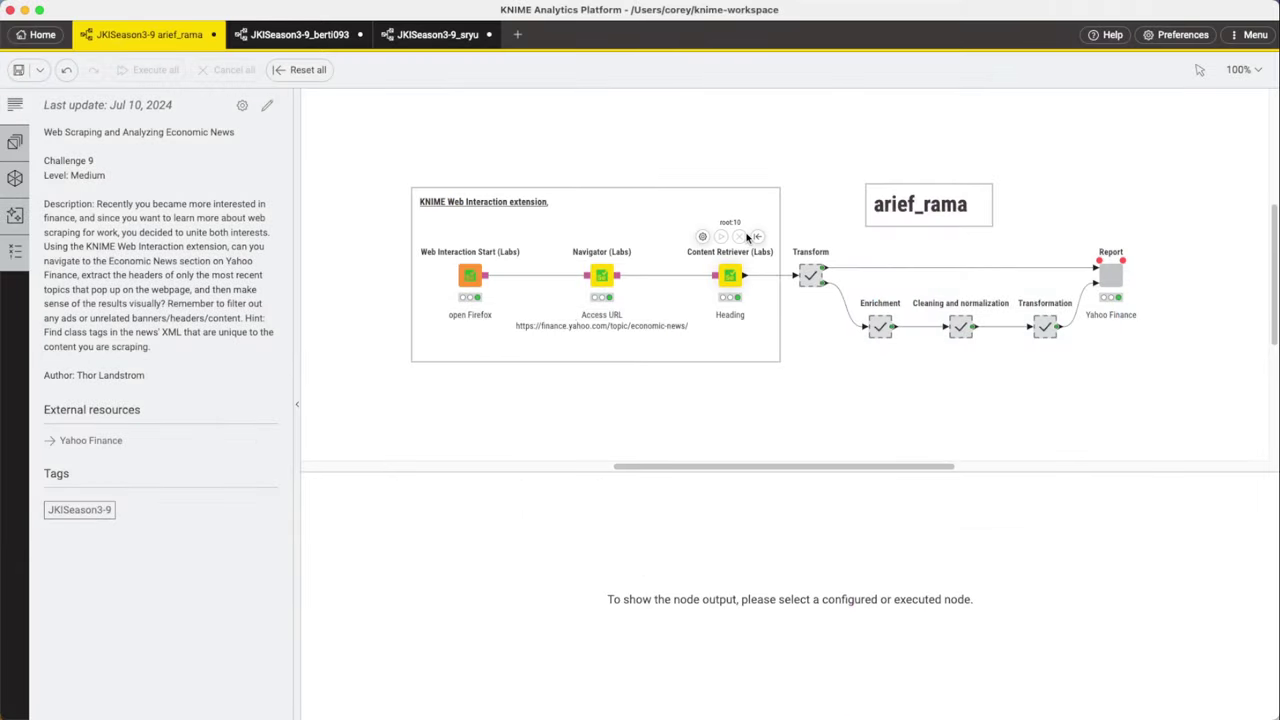
pyautogui.click(471, 284)
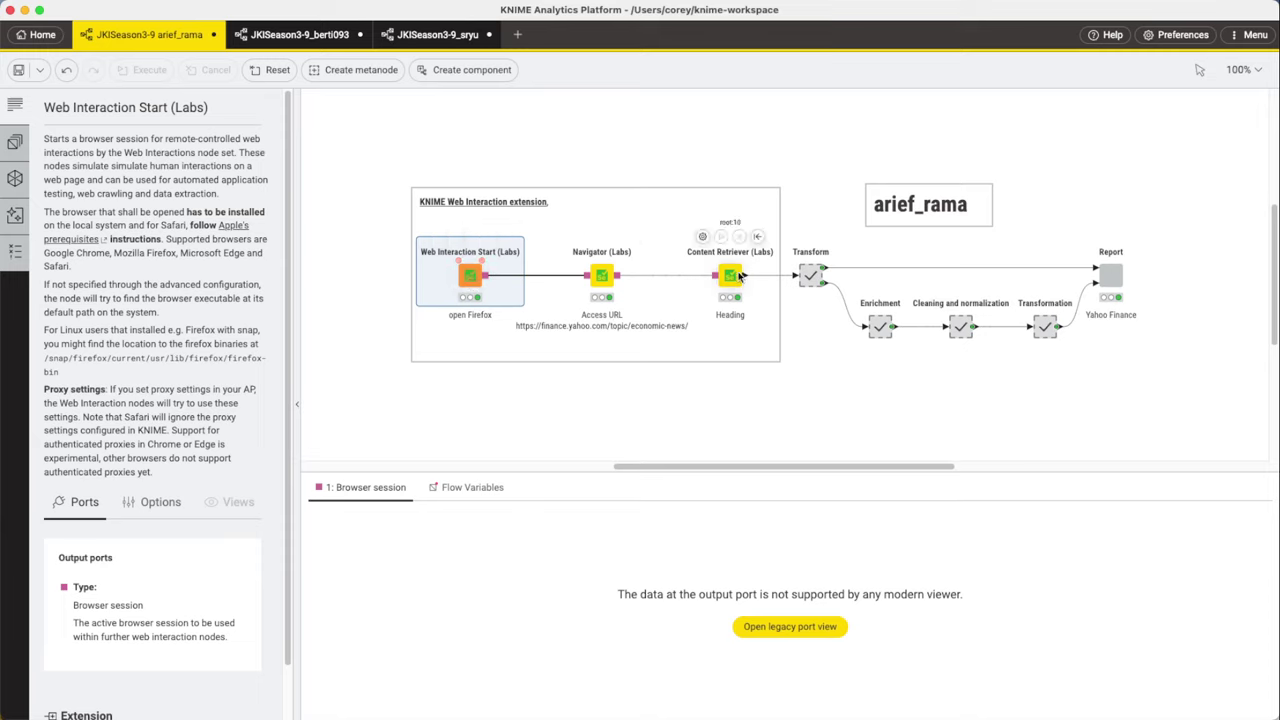
pyautogui.tripleClick(478, 215)
pyautogui.click(478, 215)
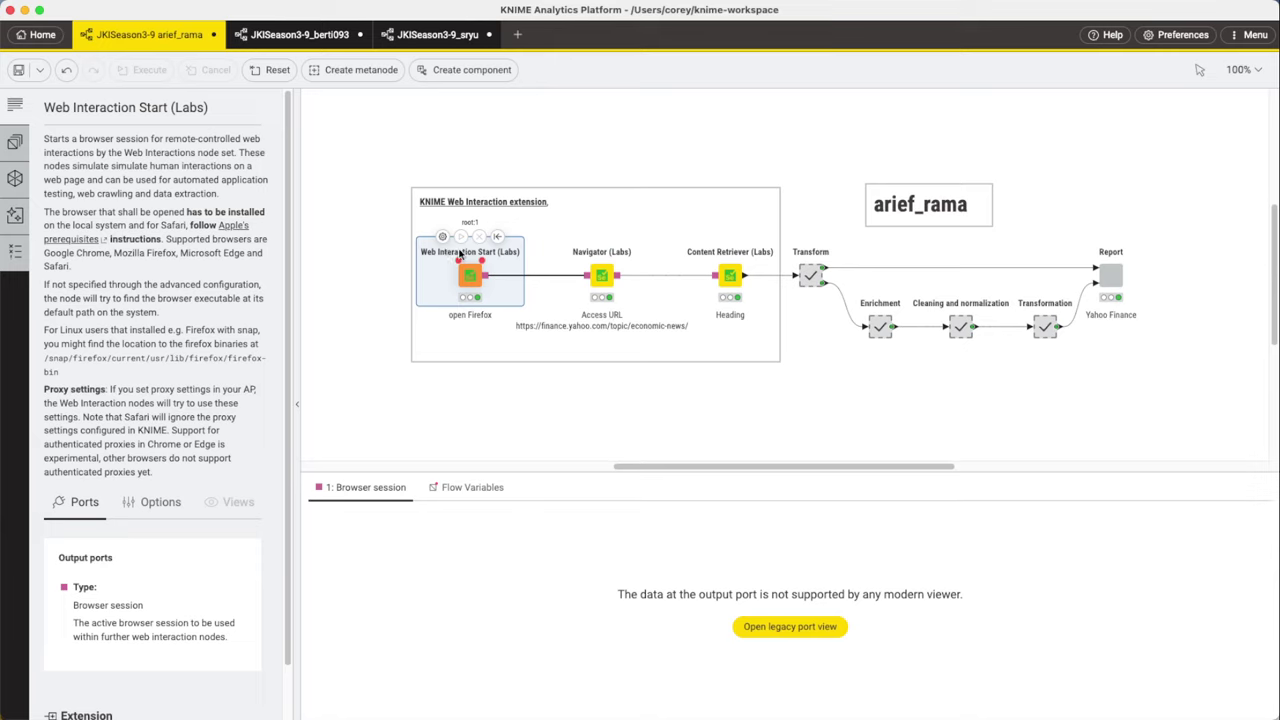
pyautogui.click(442, 237)
pyautogui.click(522, 285)
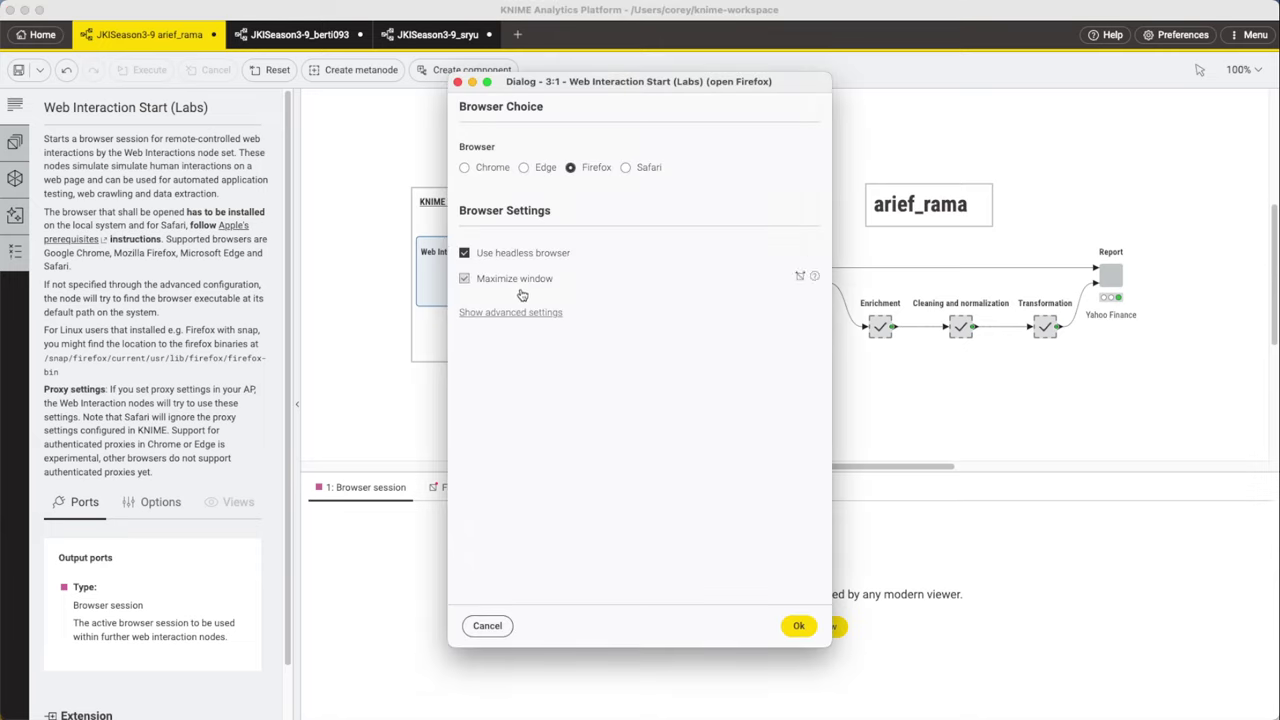
pyautogui.click(521, 292)
pyautogui.click(488, 626)
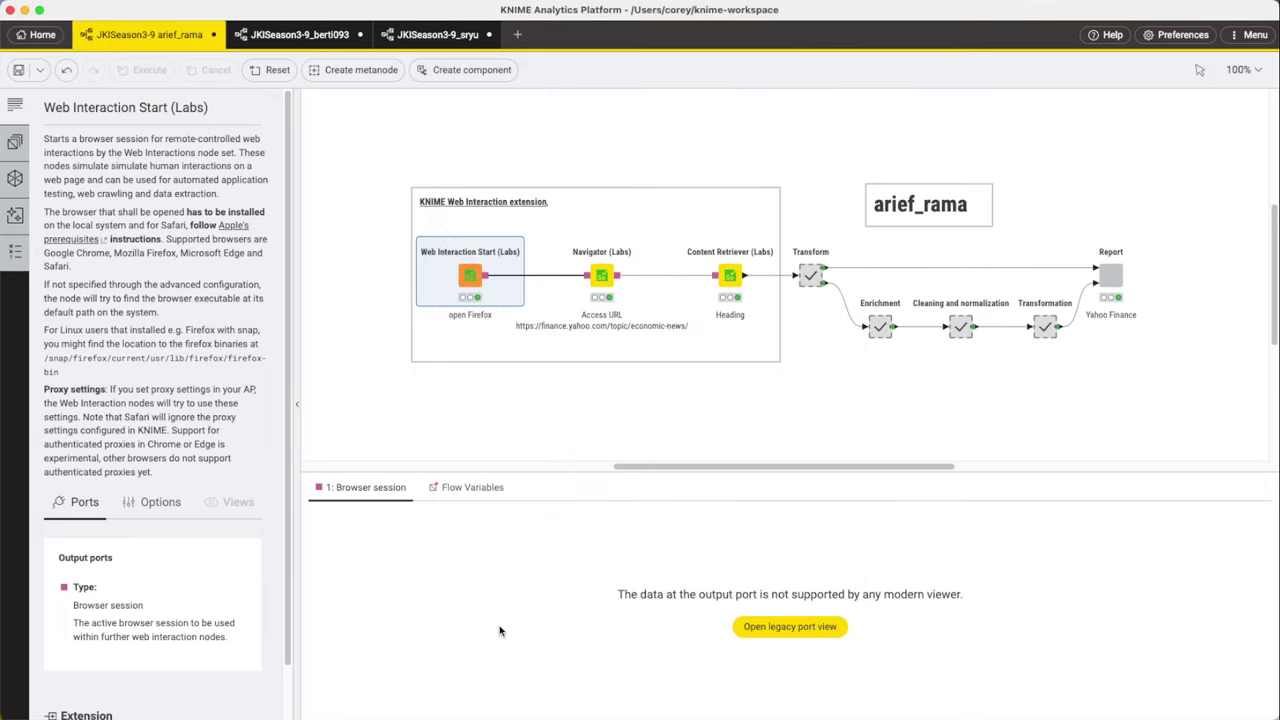
pyautogui.click(590, 270)
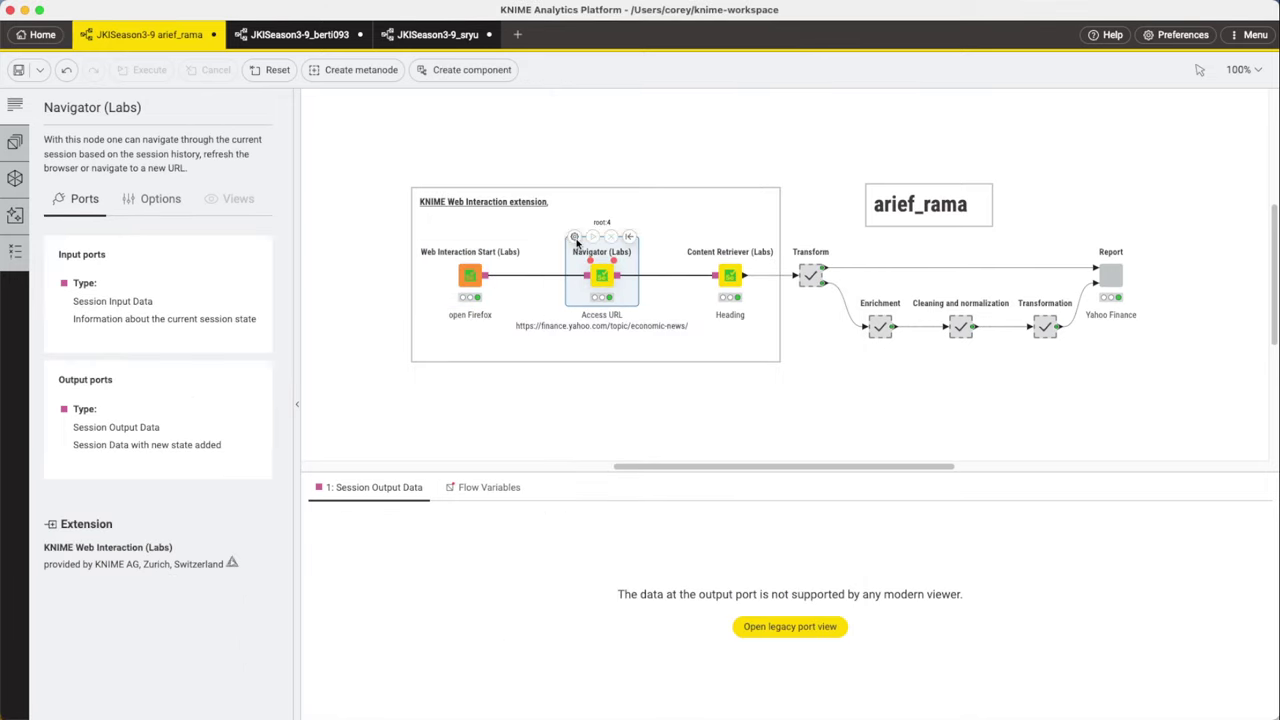
pyautogui.click(576, 238)
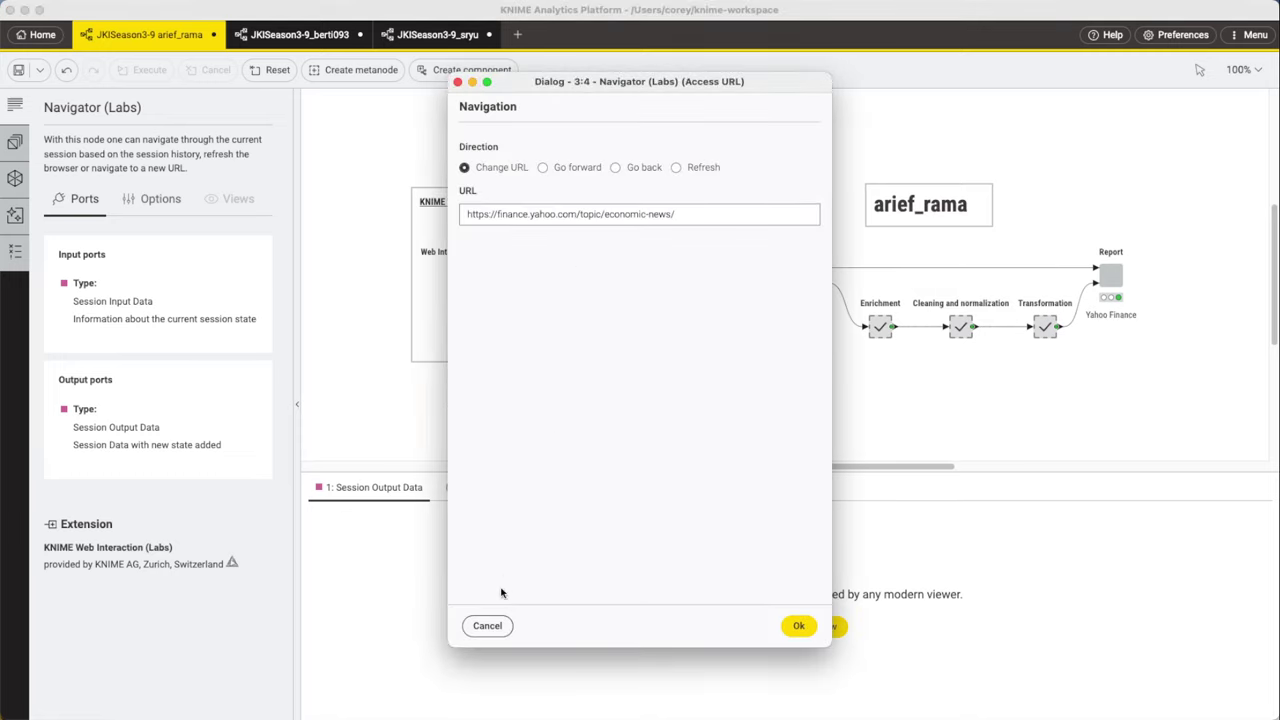
pyautogui.click(488, 626)
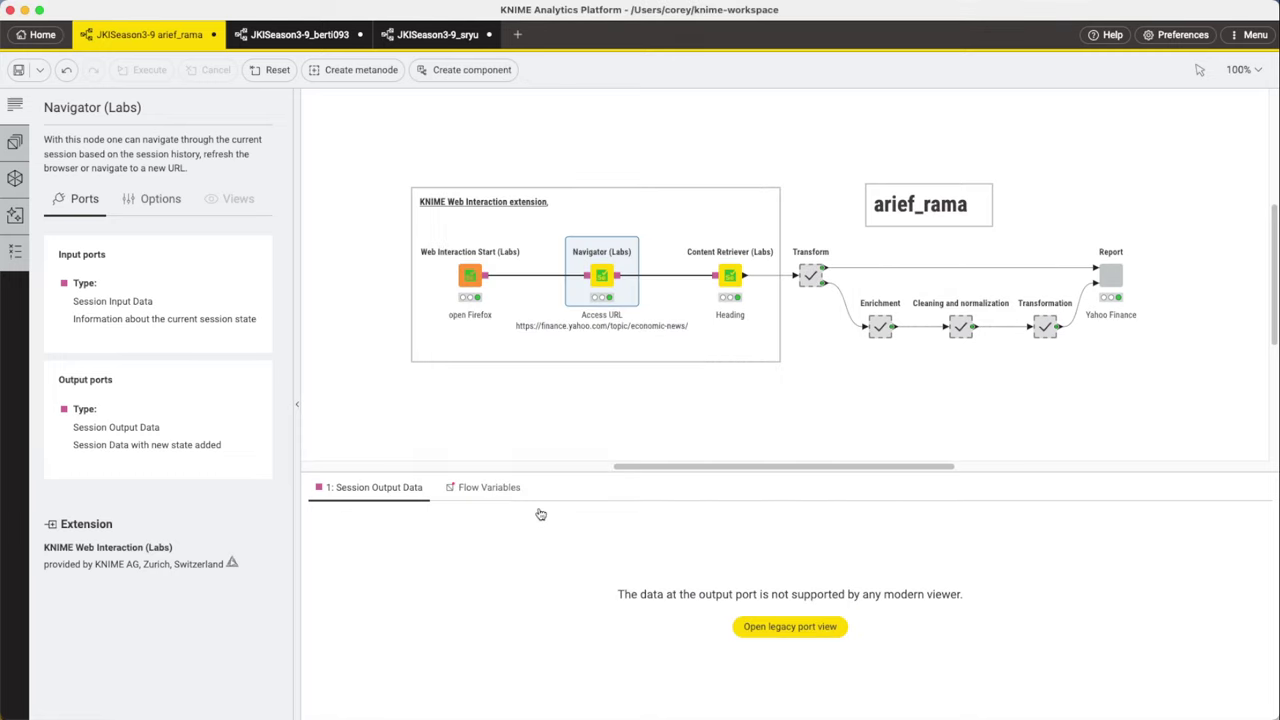
pyautogui.click(729, 276)
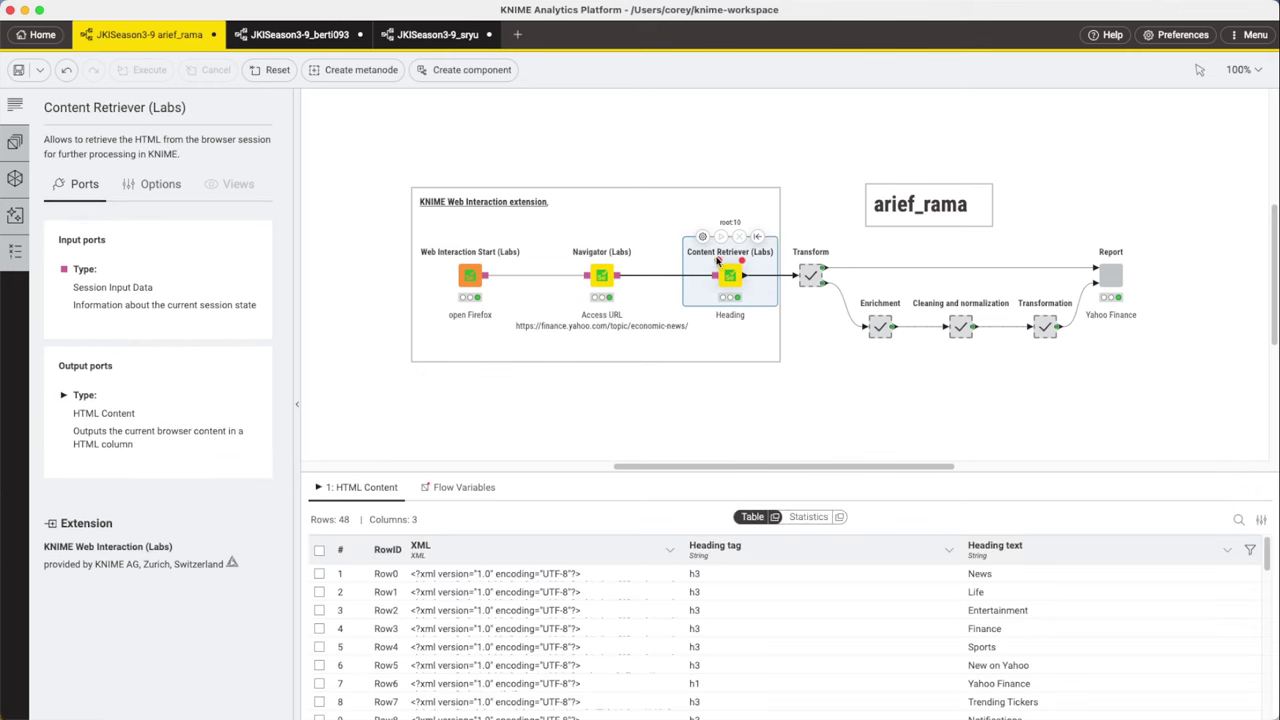
pyautogui.click(702, 236)
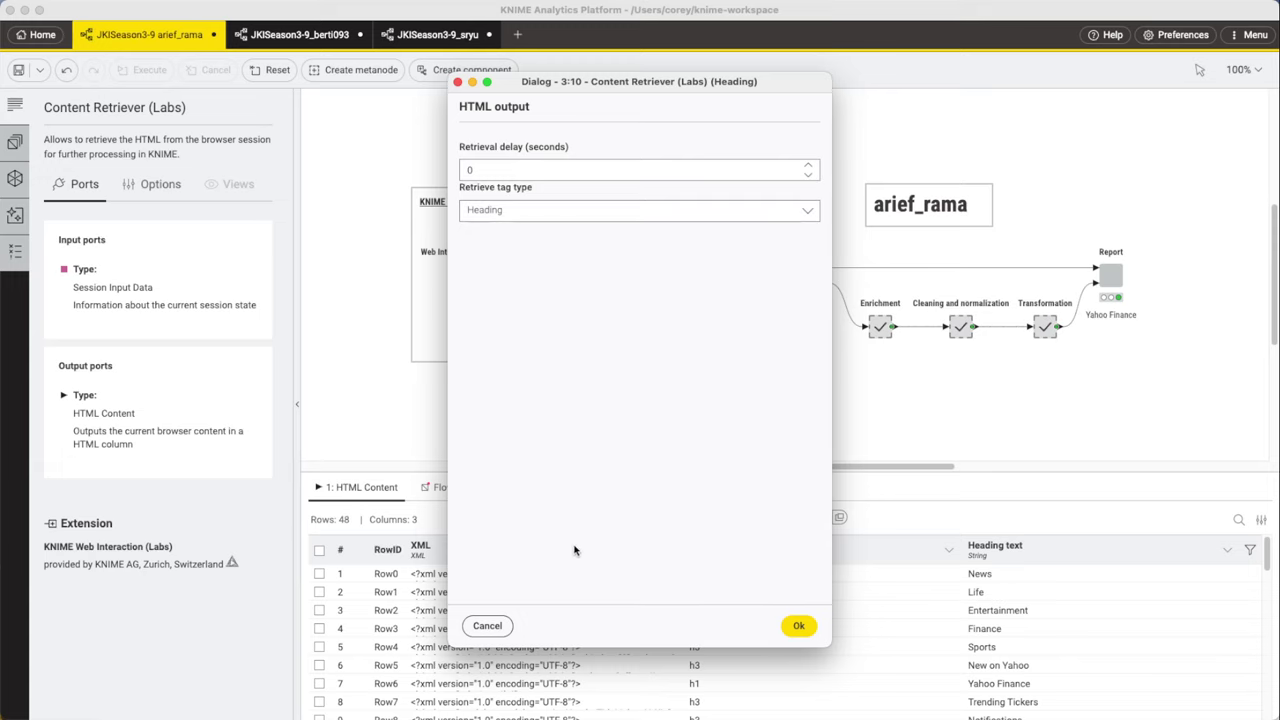
pyautogui.click(488, 626)
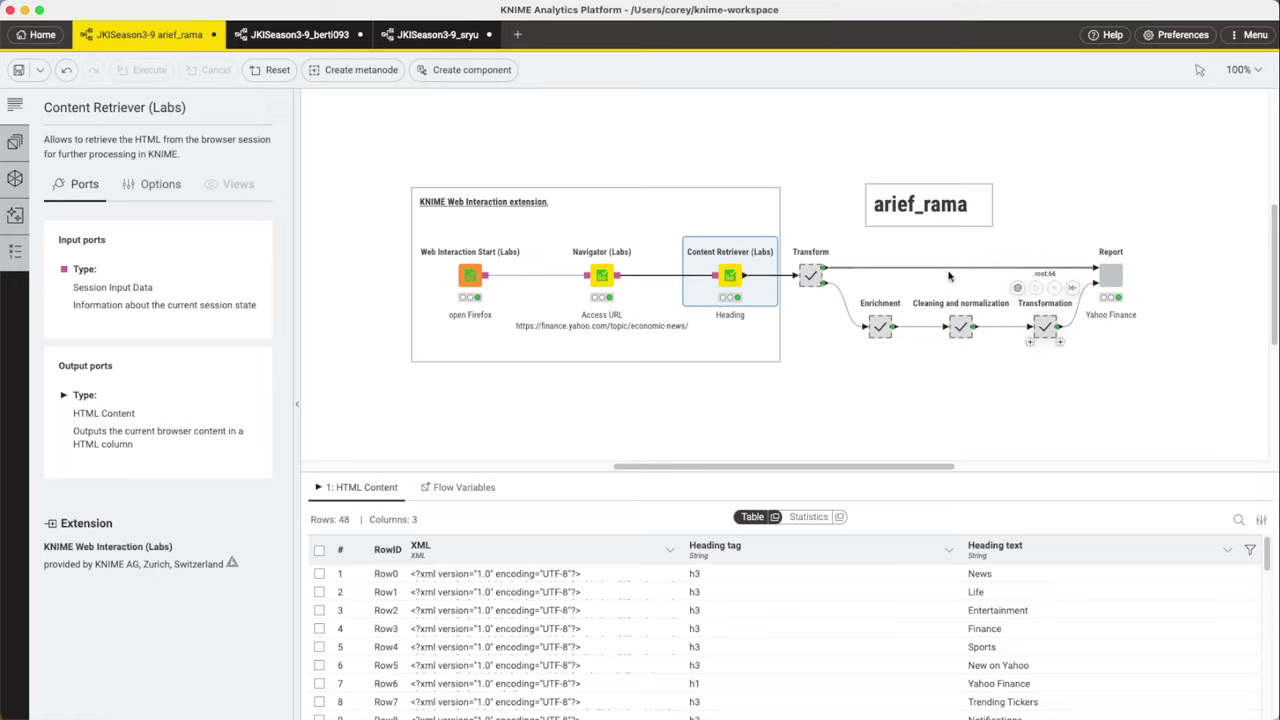
pyautogui.click(1110, 289)
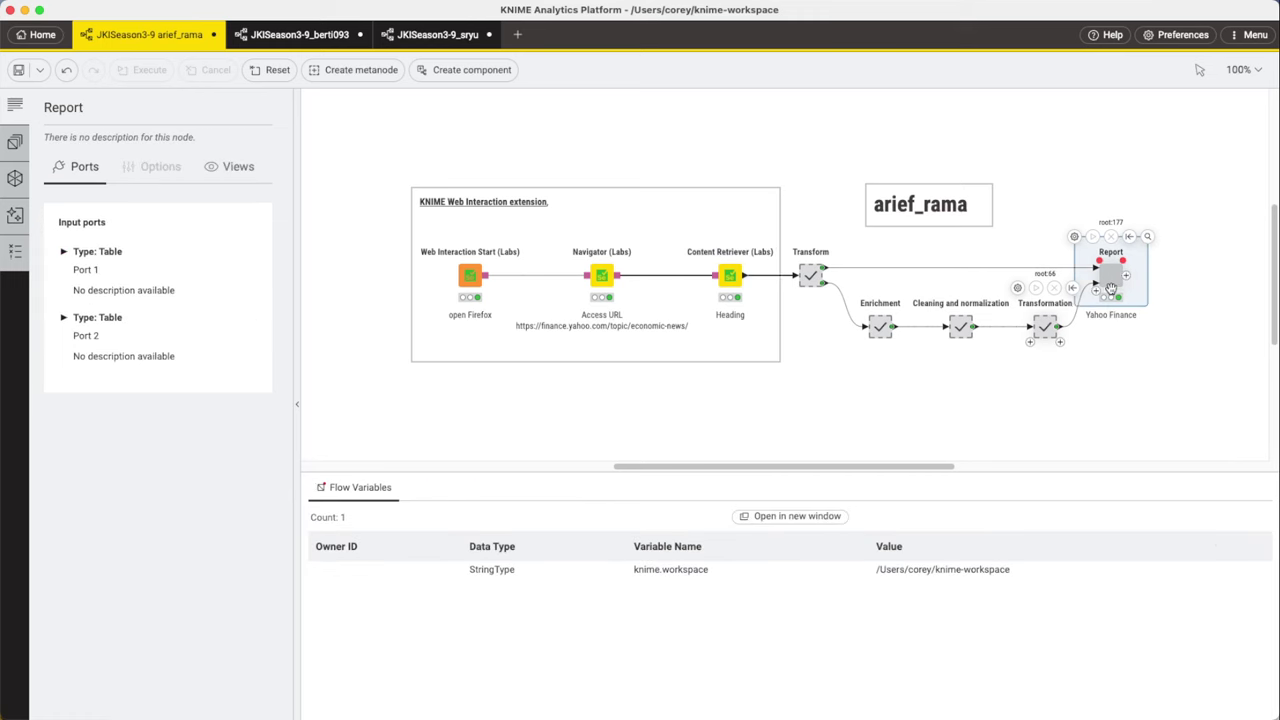
pyautogui.click(1147, 237)
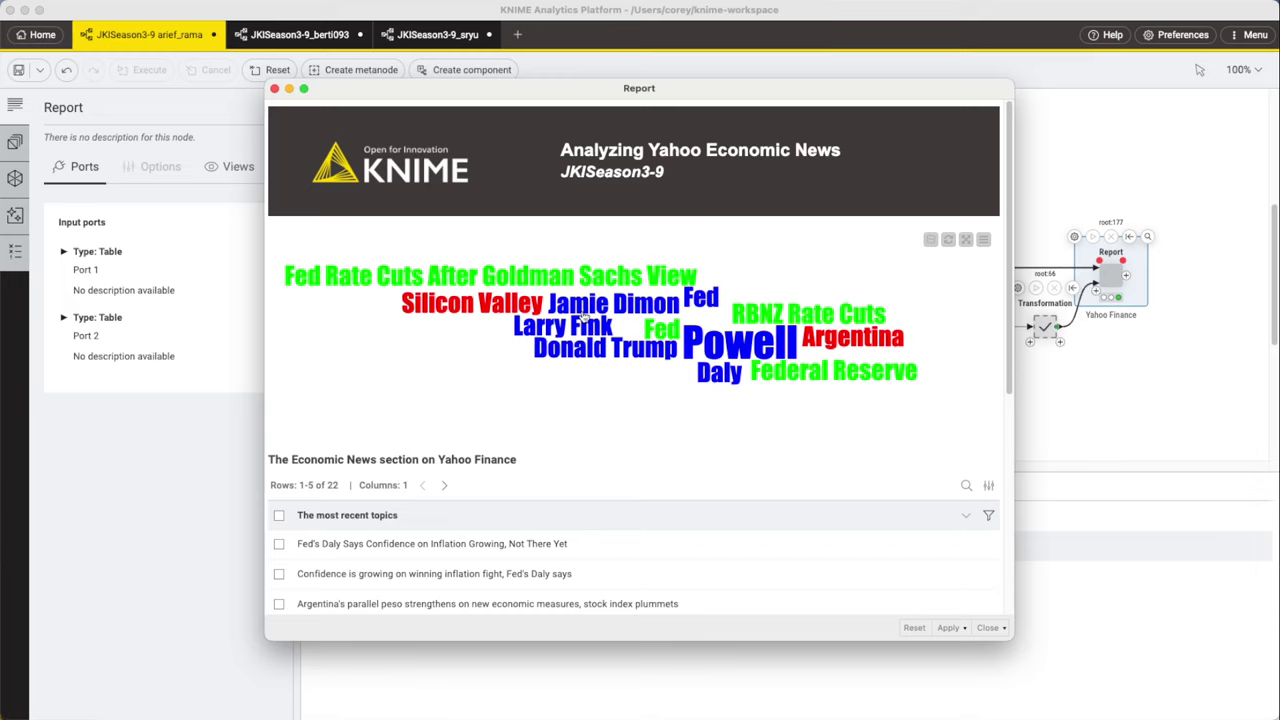
pyautogui.click(274, 89)
pyautogui.click(758, 421)
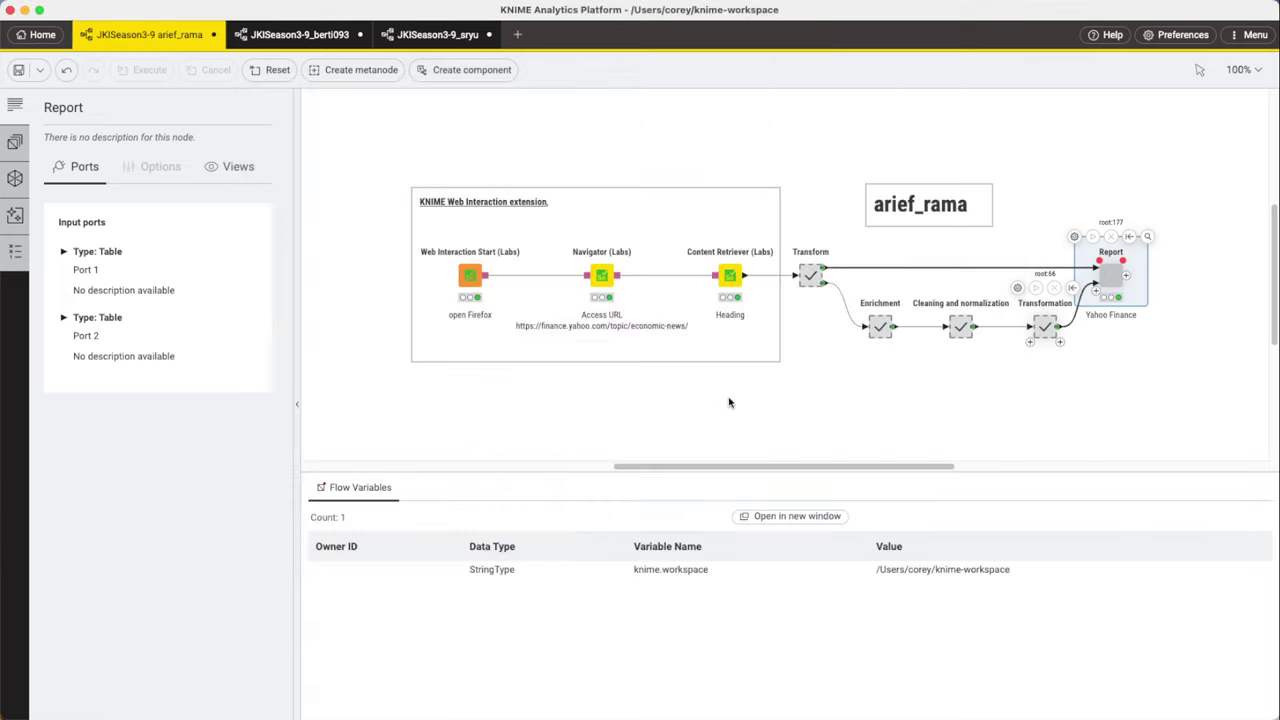
# In the second community workflow, inspect the Clicker (Labs), Content Retriever and XPath nodes
pyautogui.click(318, 42)
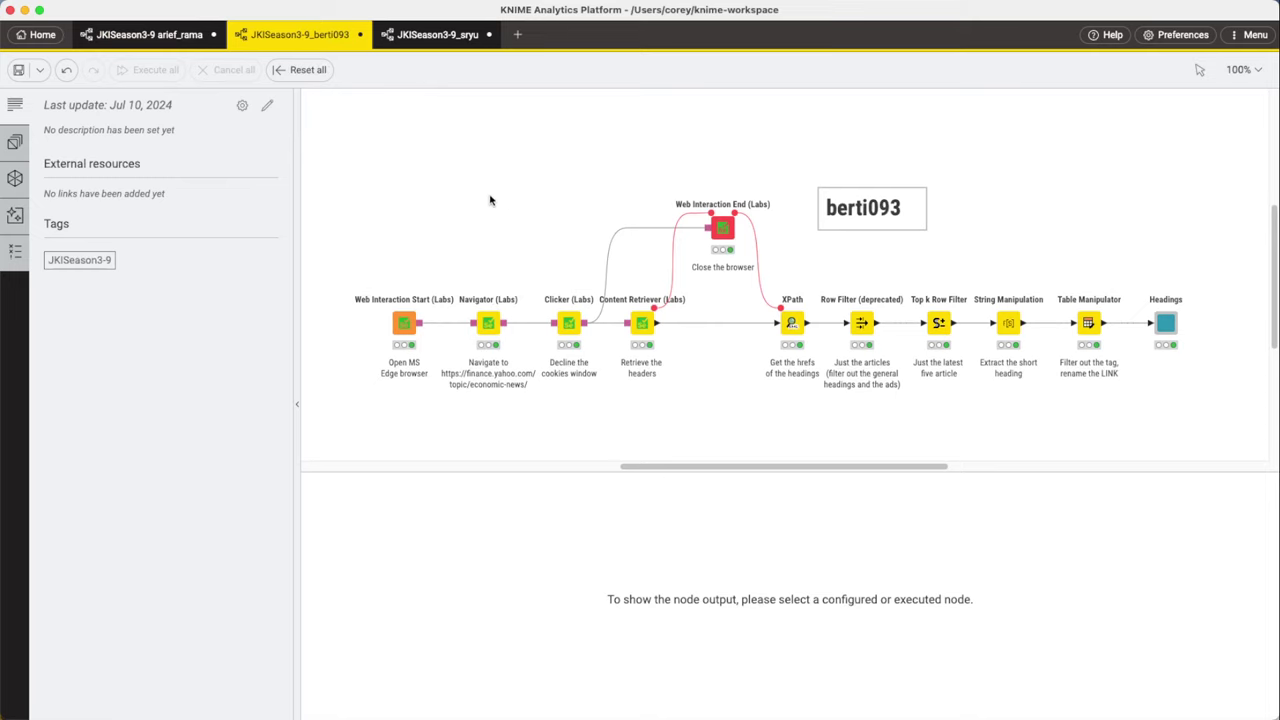
pyautogui.click(570, 322)
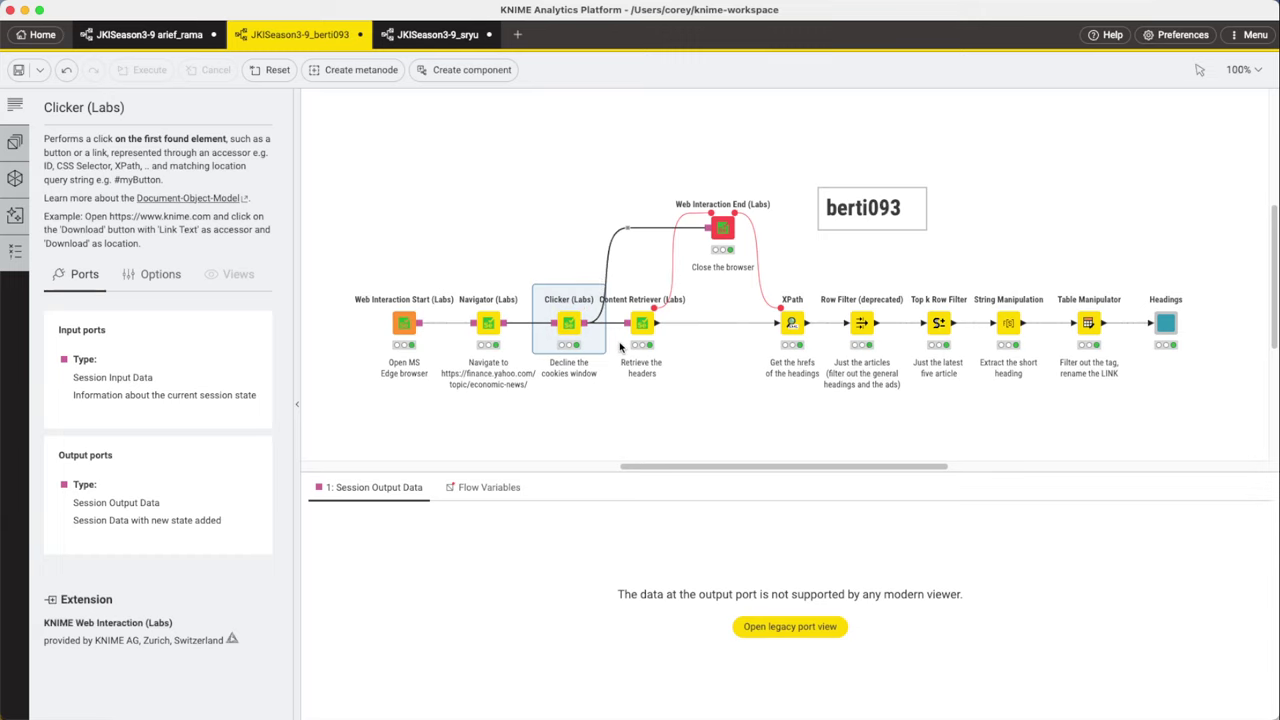
pyautogui.click(642, 320)
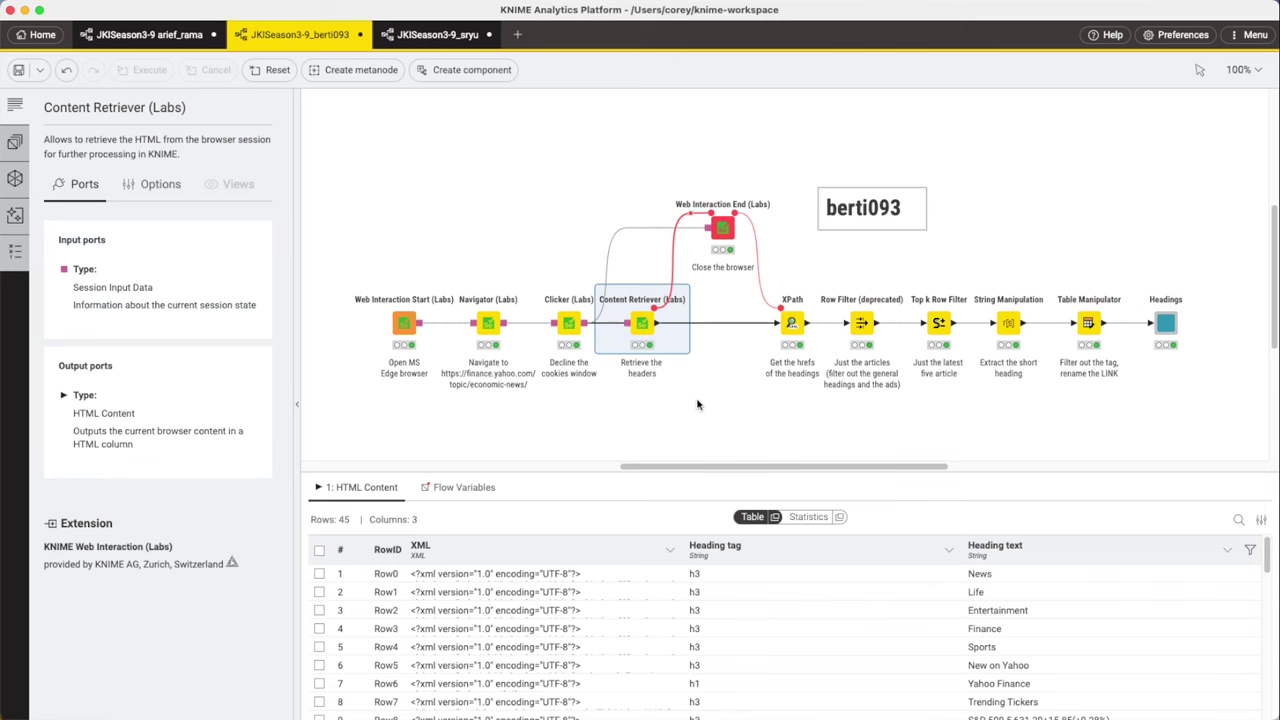
pyautogui.click(792, 324)
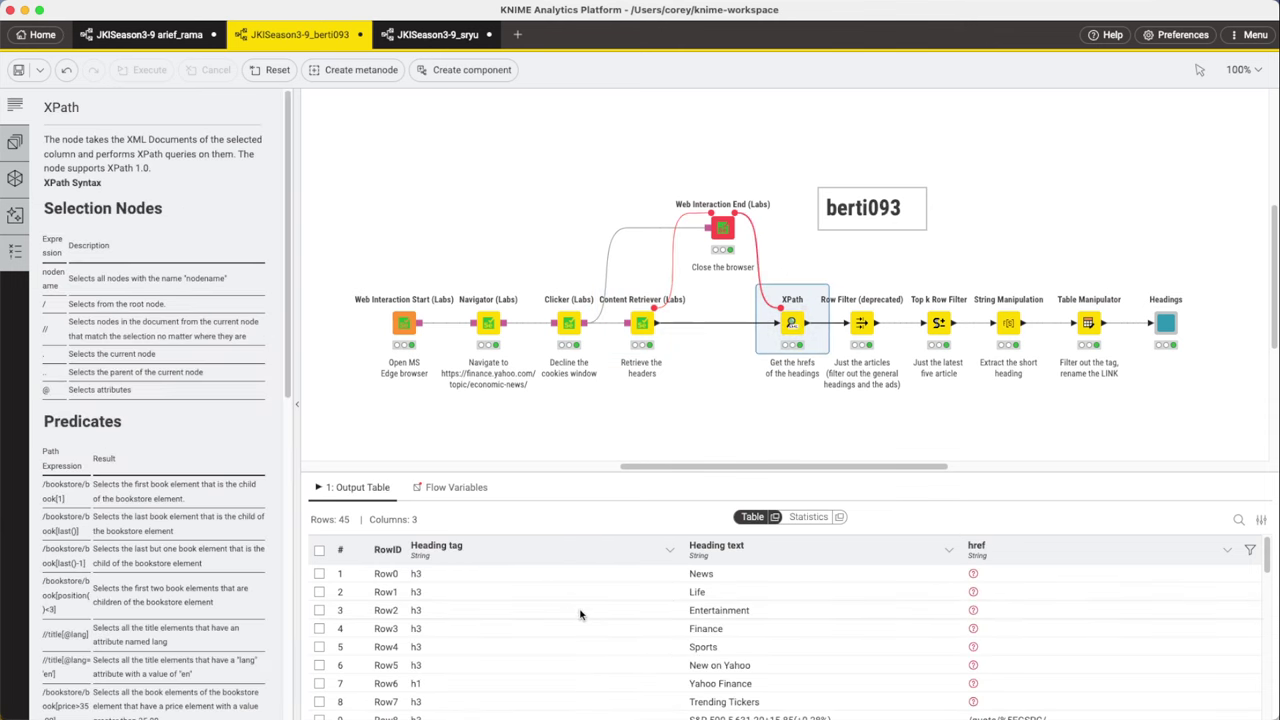
pyautogui.scroll(-10, 580, 620)
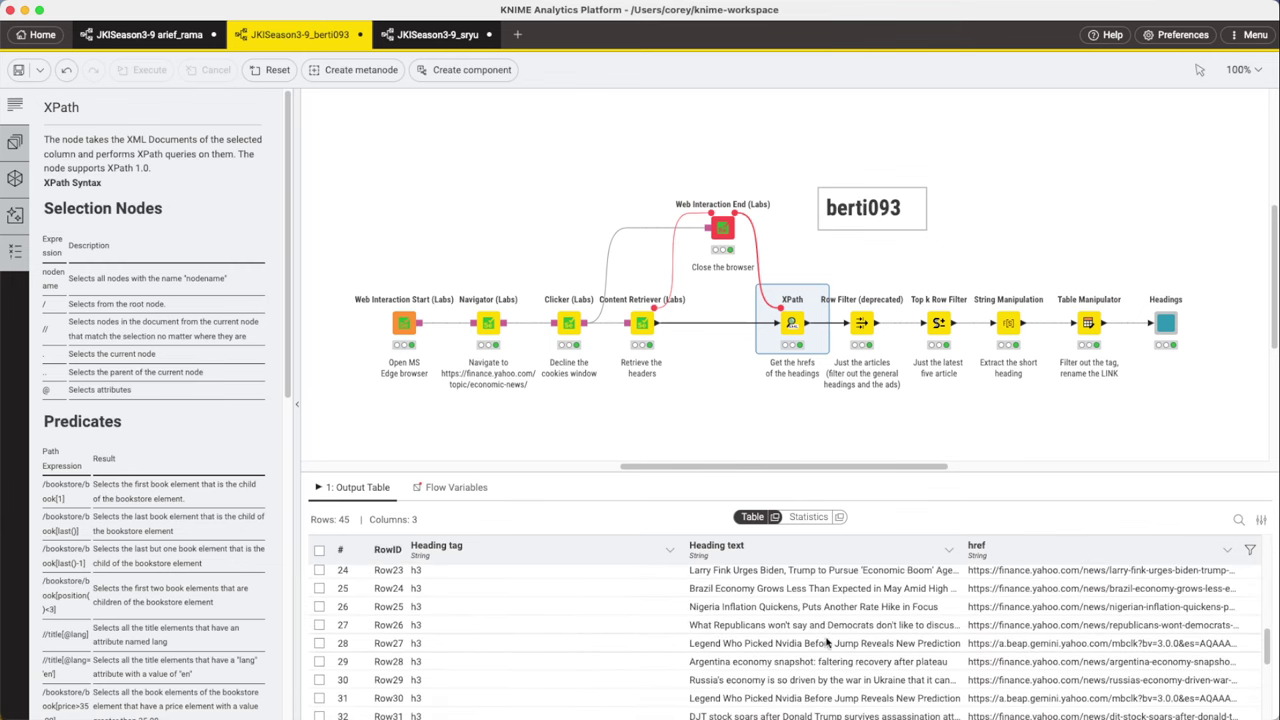
pyautogui.scroll(10, 827, 643)
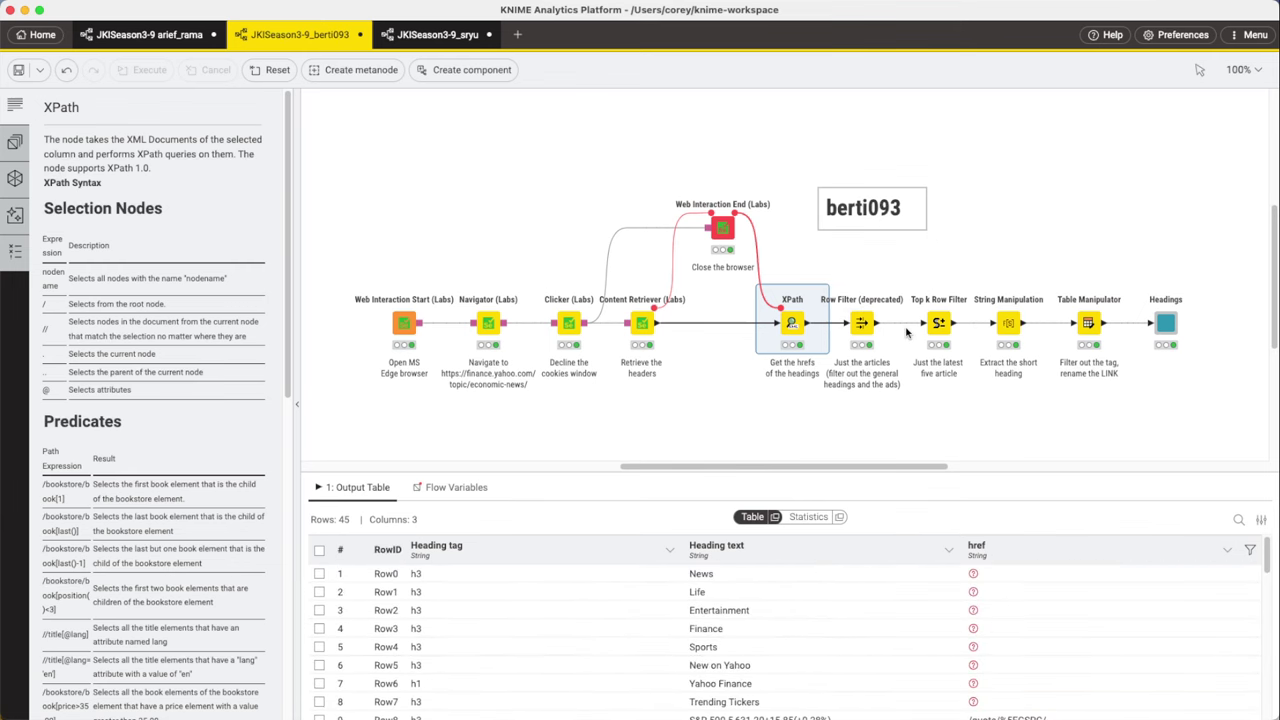
# Inspect the Row Filter's 22 articles, the five shortened headings, and the Headings report node
pyautogui.click(862, 320)
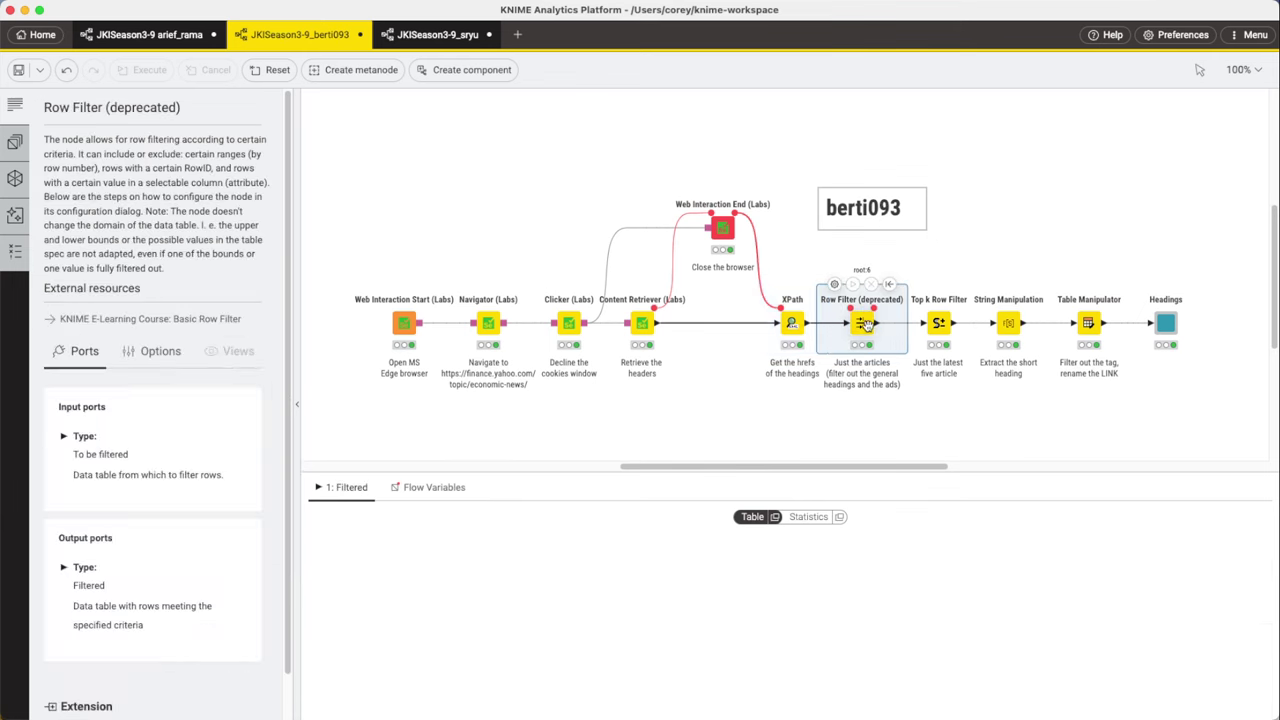
pyautogui.click(1007, 320)
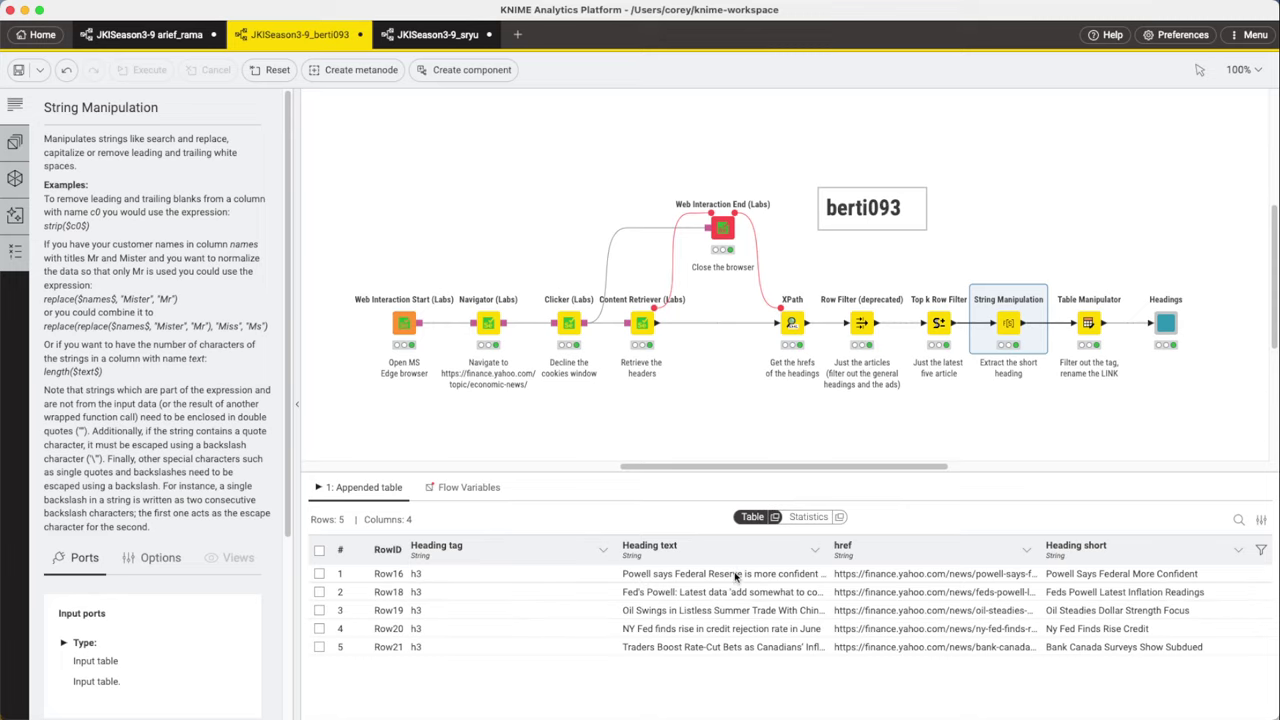
pyautogui.click(1166, 322)
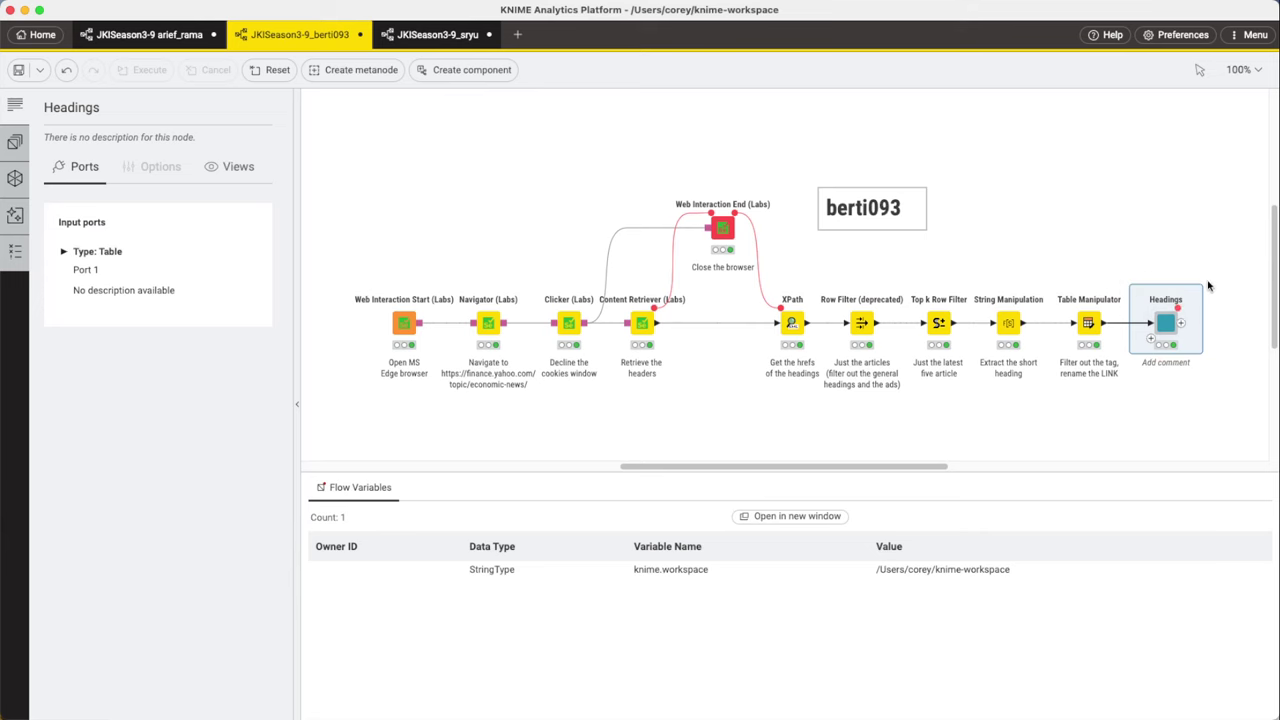
pyautogui.click(1203, 285)
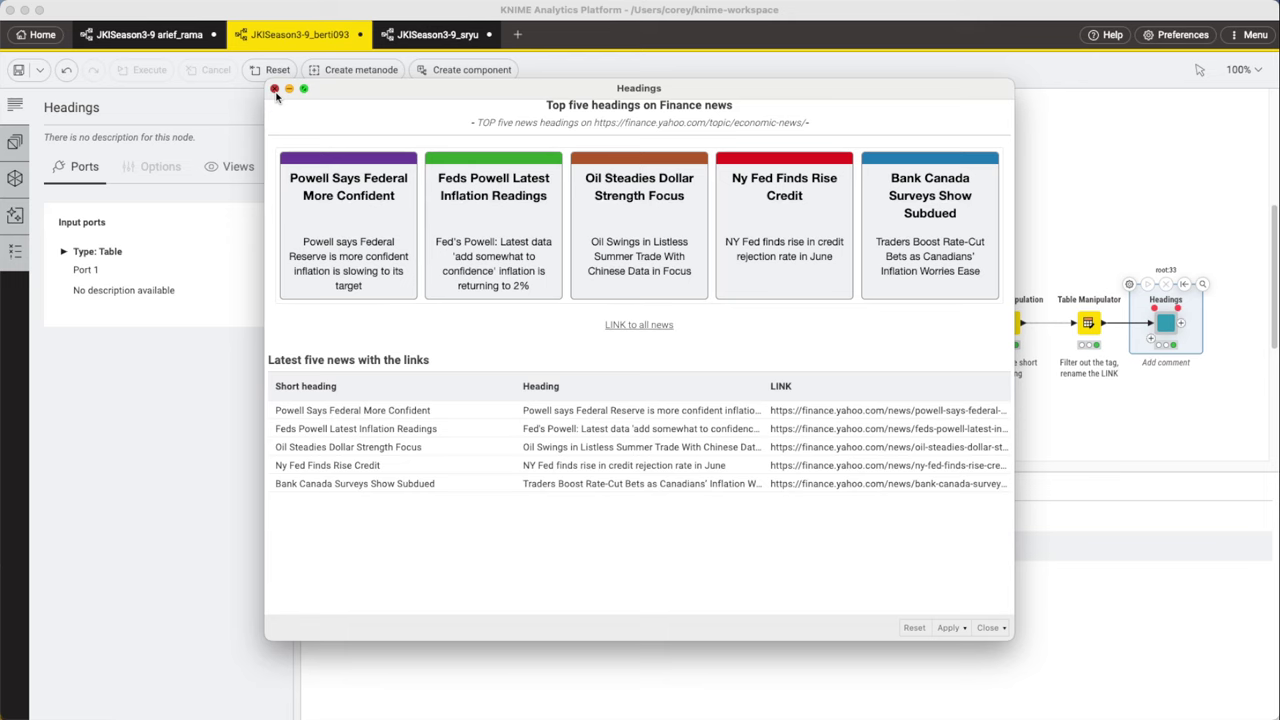
pyautogui.click(274, 89)
pyautogui.click(751, 413)
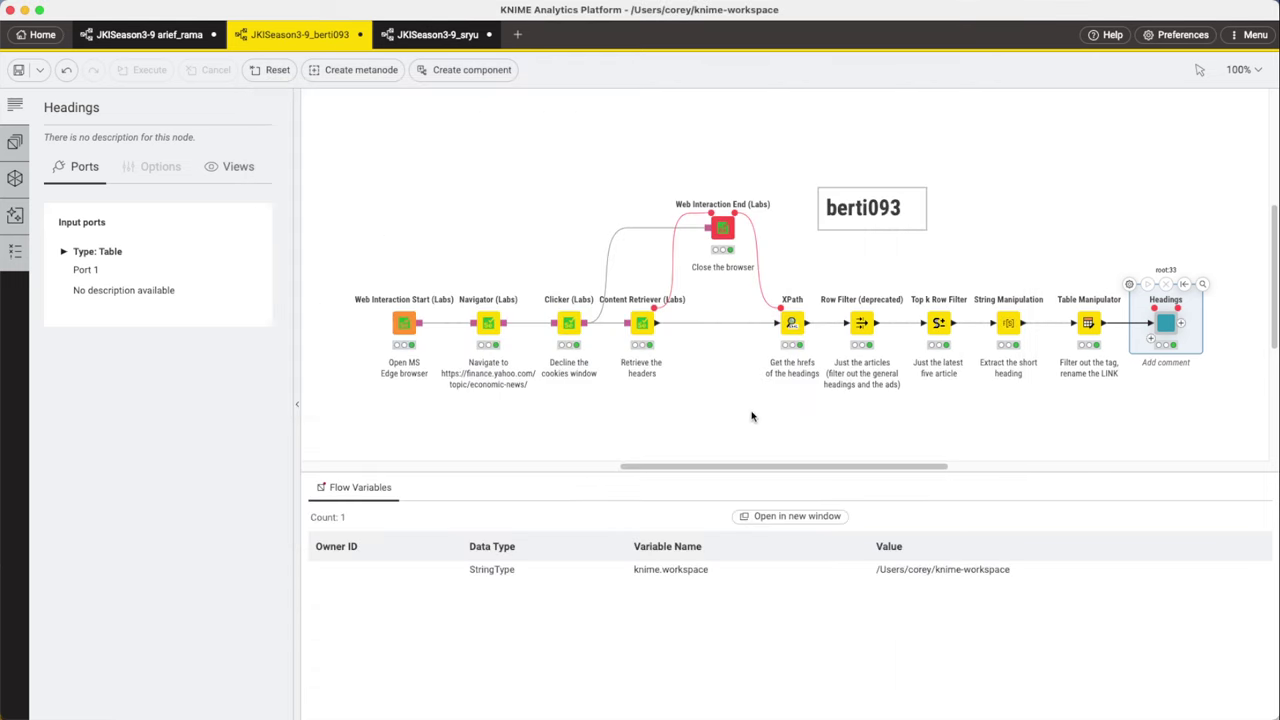
# In the JKISeason3-9_sryu workflow, inspect the scraped HTML, the headings with links, and the Tile View input data
pyautogui.click(460, 37)
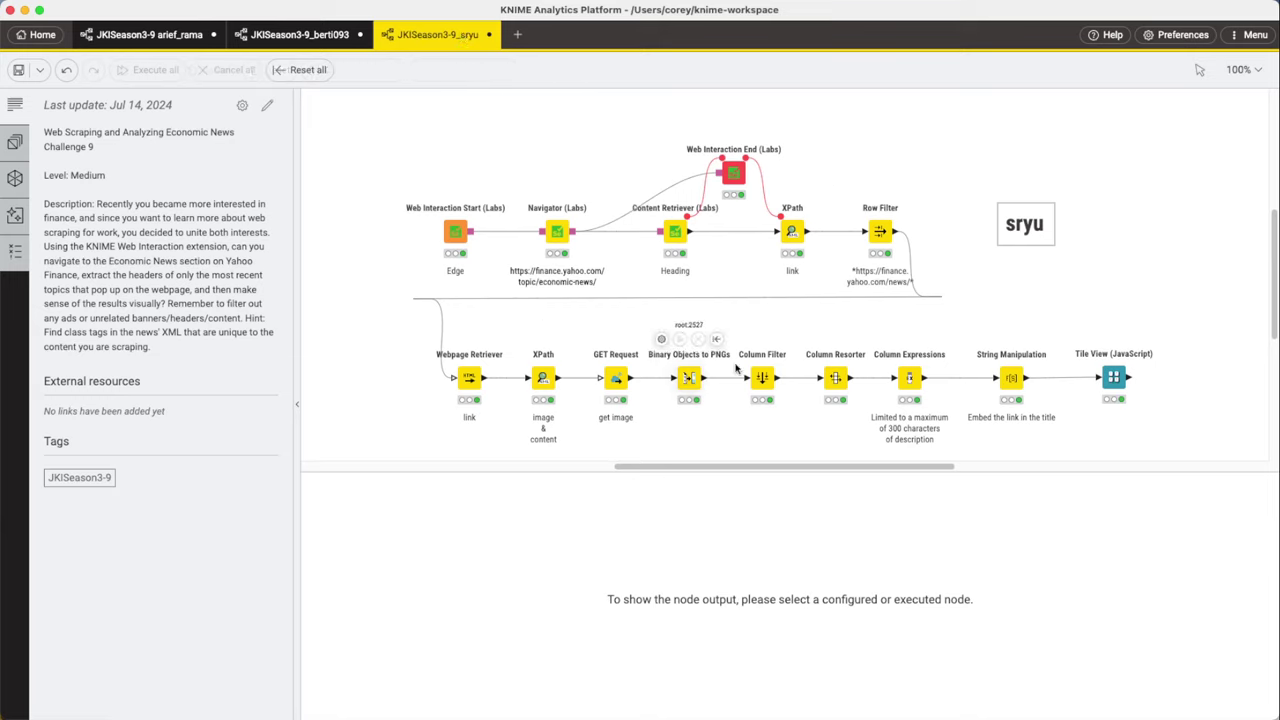
pyautogui.moveTo(1118, 381)
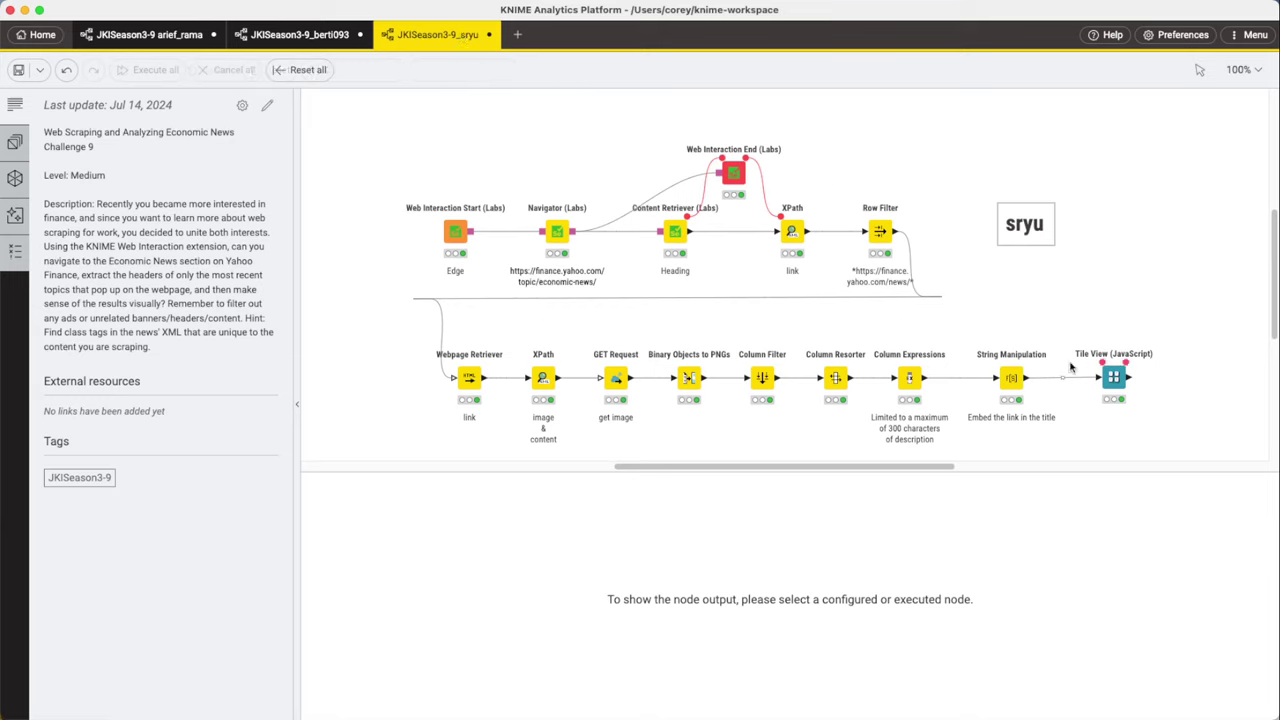
pyautogui.click(675, 232)
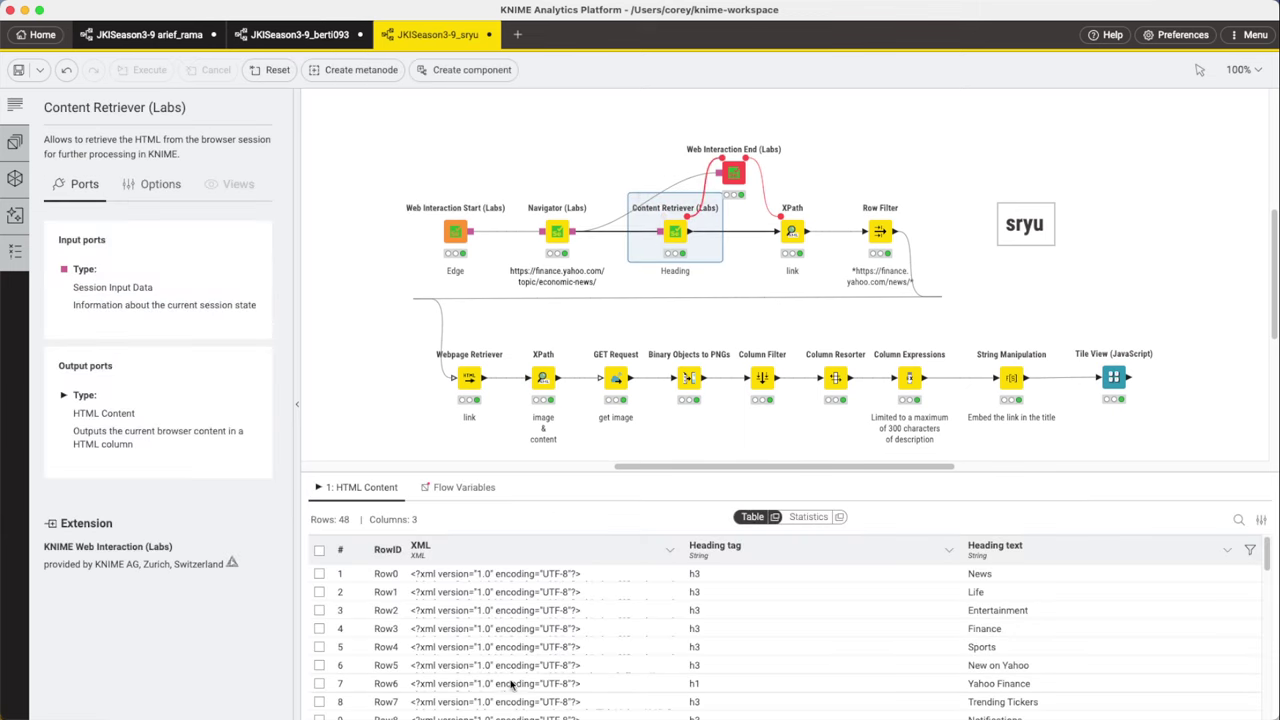
pyautogui.click(792, 232)
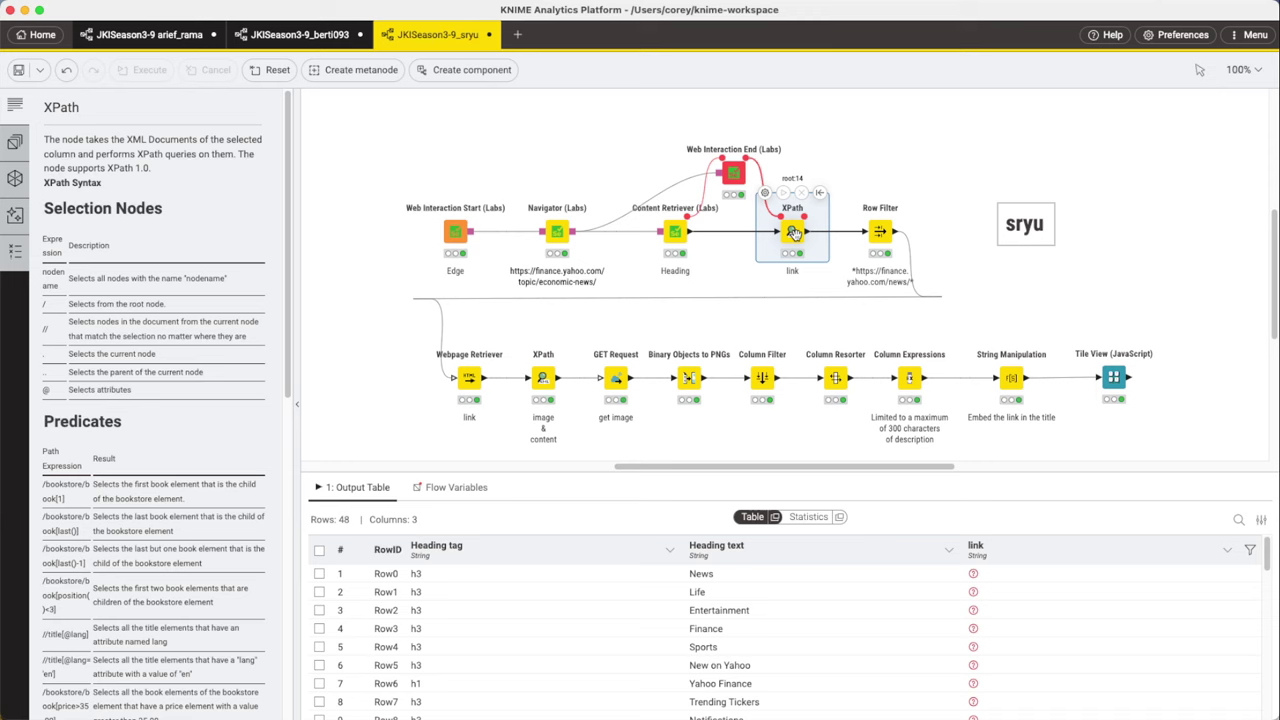
pyautogui.scroll(-5, 952, 630)
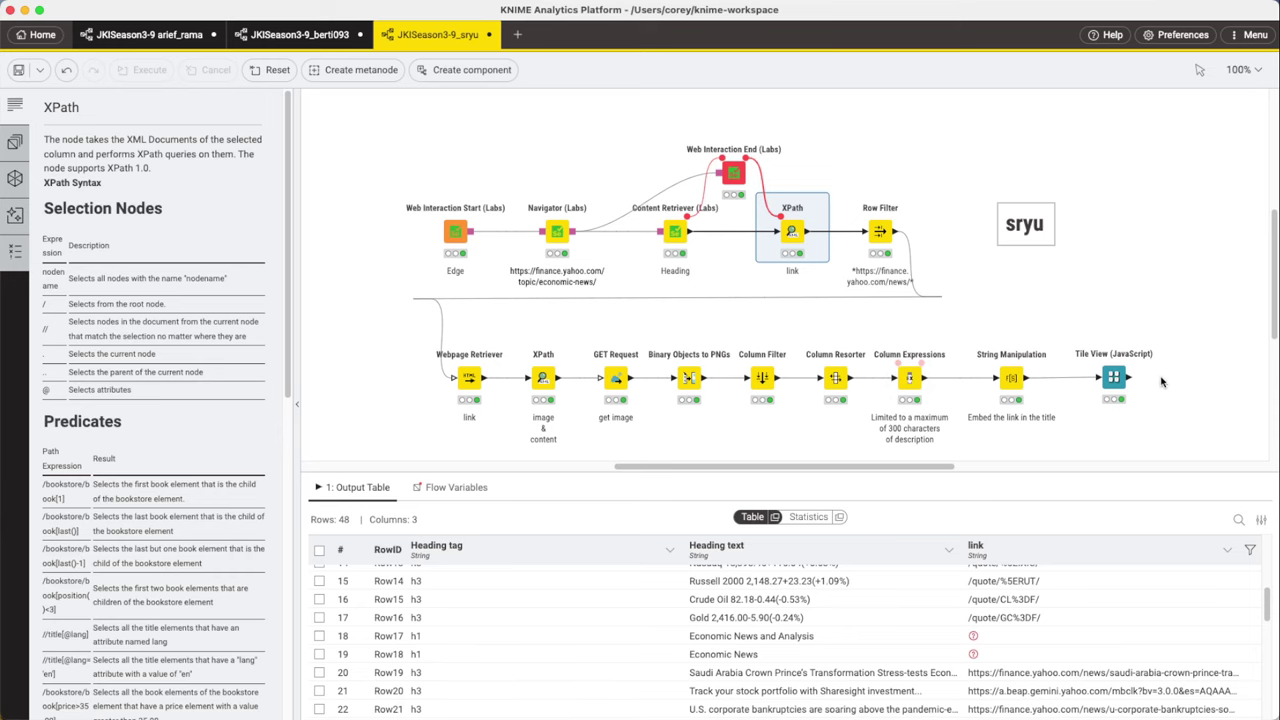
pyautogui.click(1111, 385)
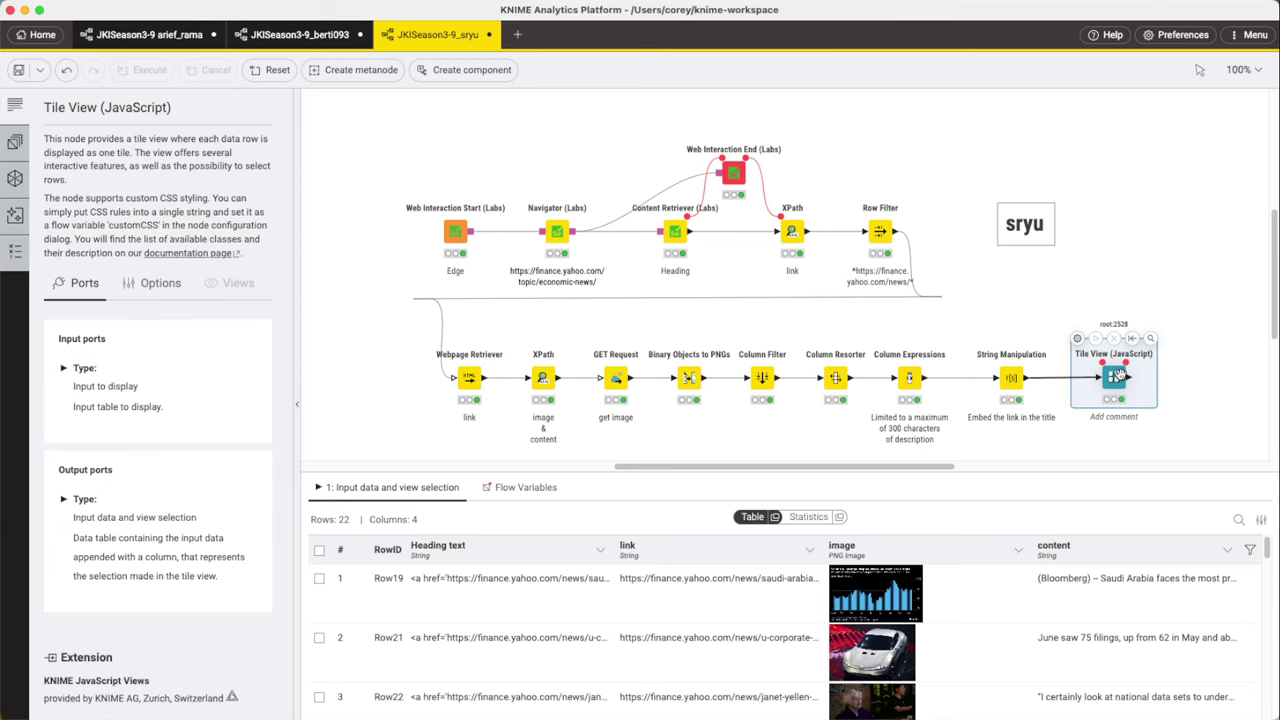
# Open the Tile View (JavaScript) report and scroll through the news tiles with headlines, images and summaries
pyautogui.click(1151, 339)
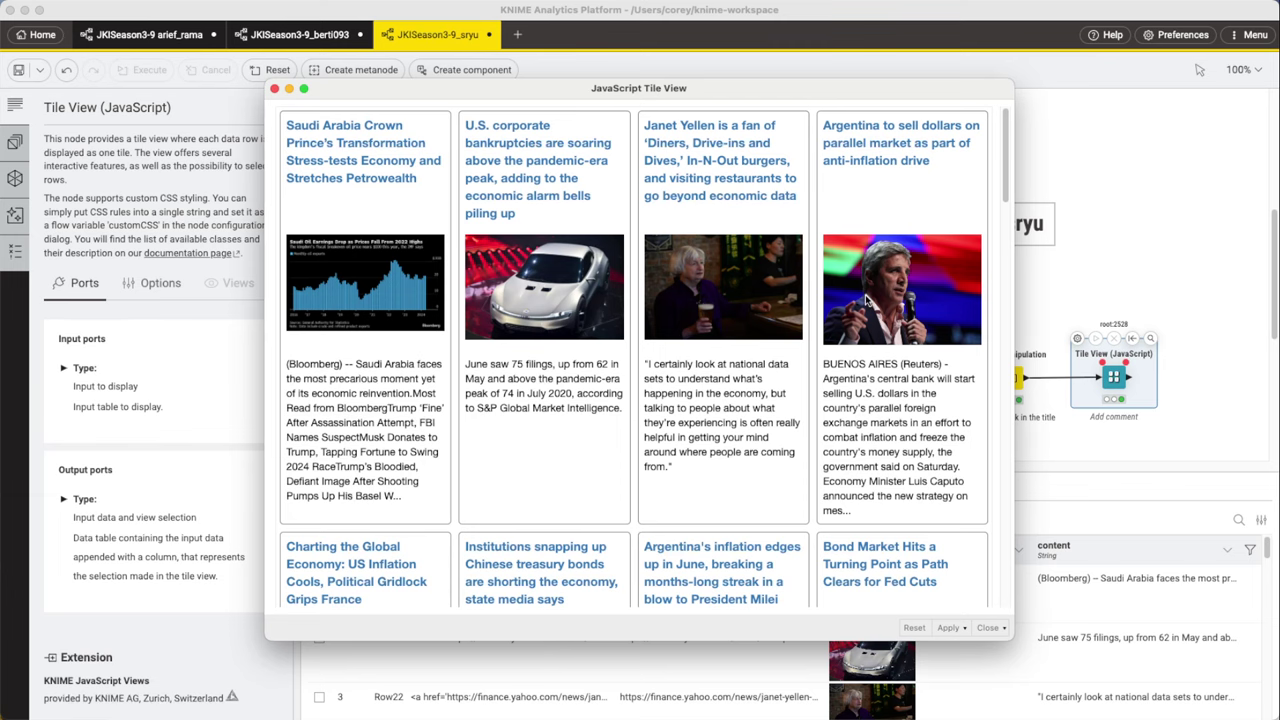
pyautogui.scroll(-5, 865, 294)
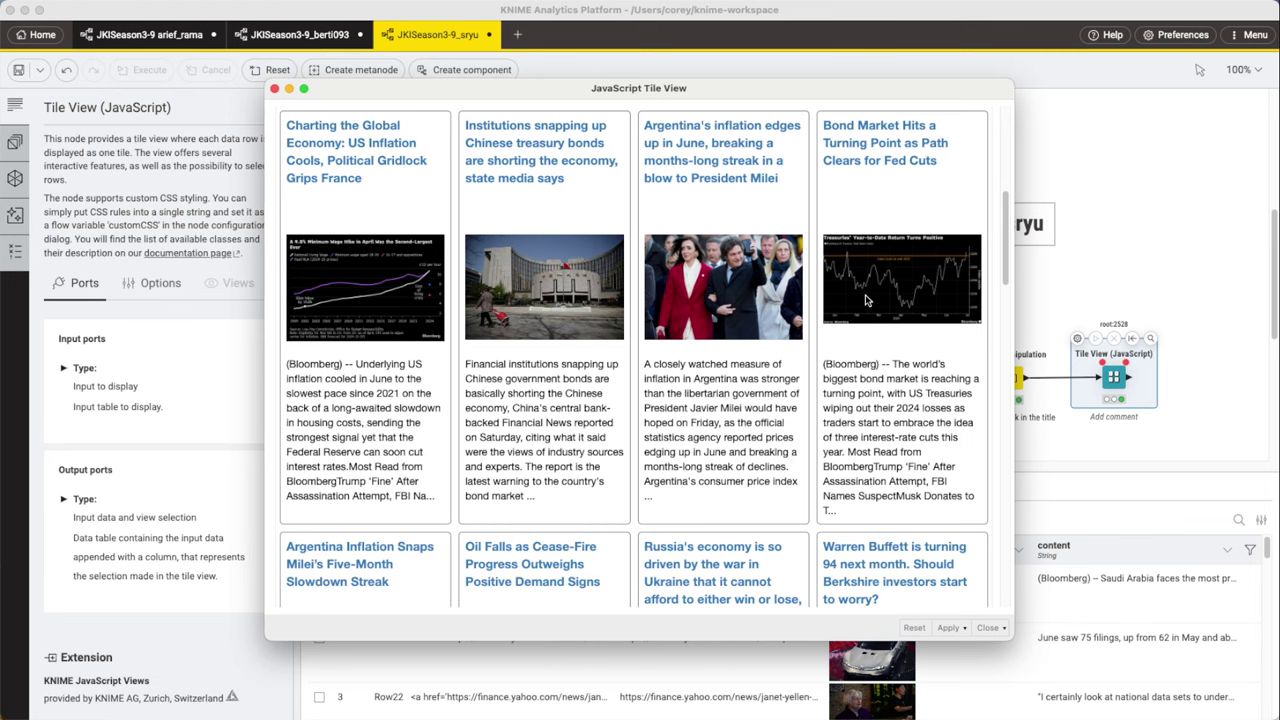
pyautogui.scroll(-5, 716, 262)
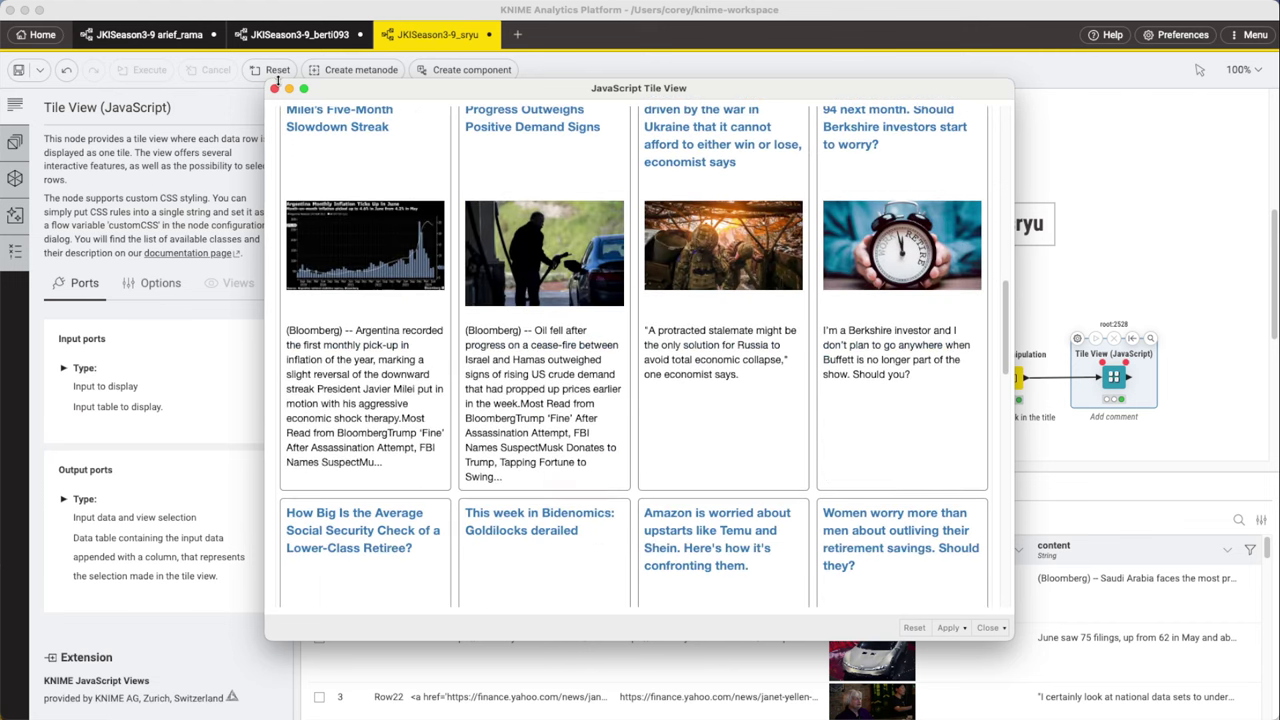